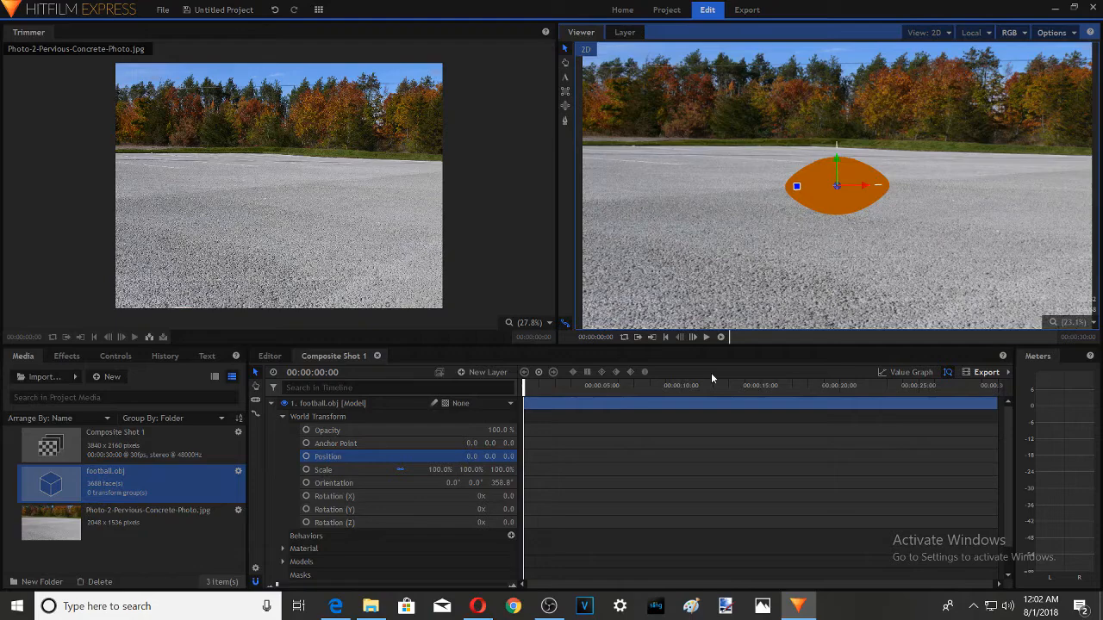
# Step: Set the football's Y position to 700 and enable Position keyframing at the start of the timeline
pyautogui.click(492, 456)
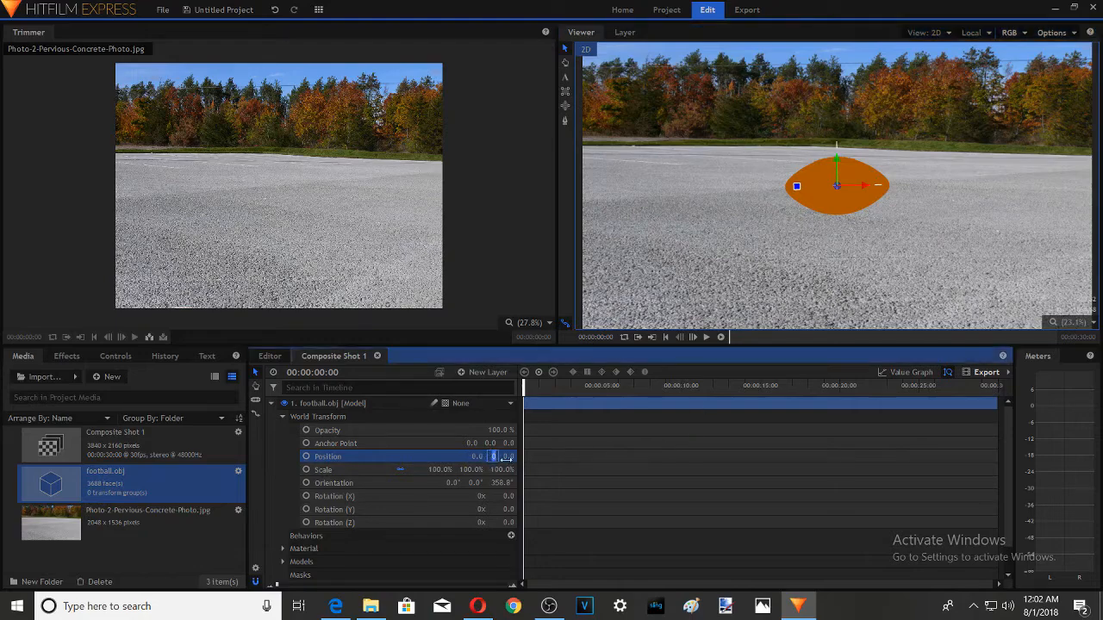
pyautogui.write('700')
pyautogui.press('Return')
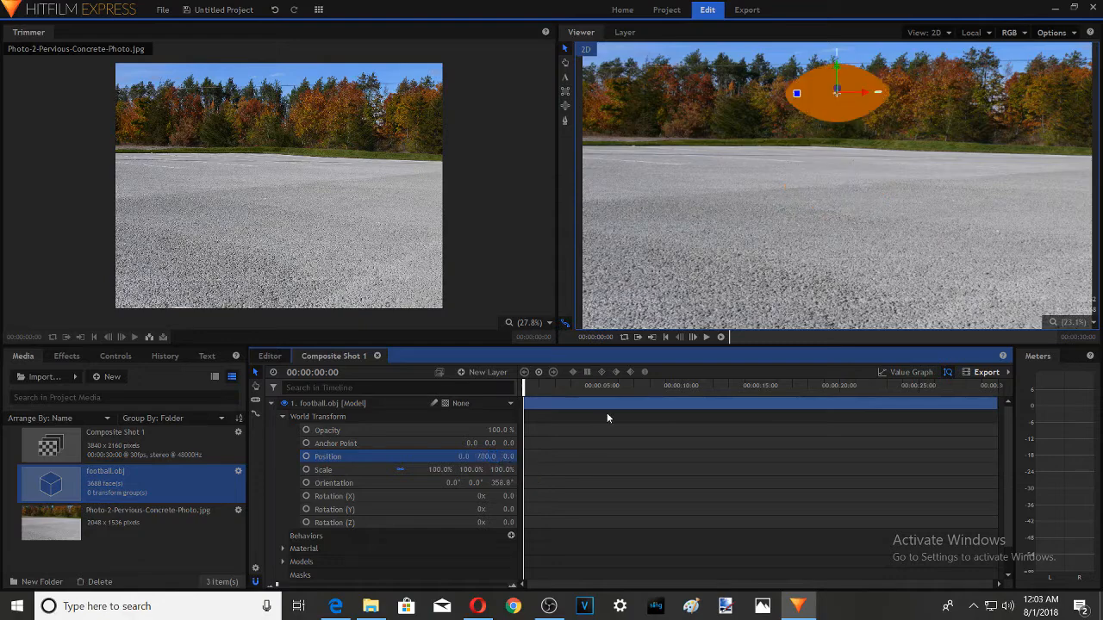
pyautogui.click(308, 459)
# Step: Keyframe the football's Y position at 0 with the playhead at 00:00:00:19
pyautogui.click(706, 338)
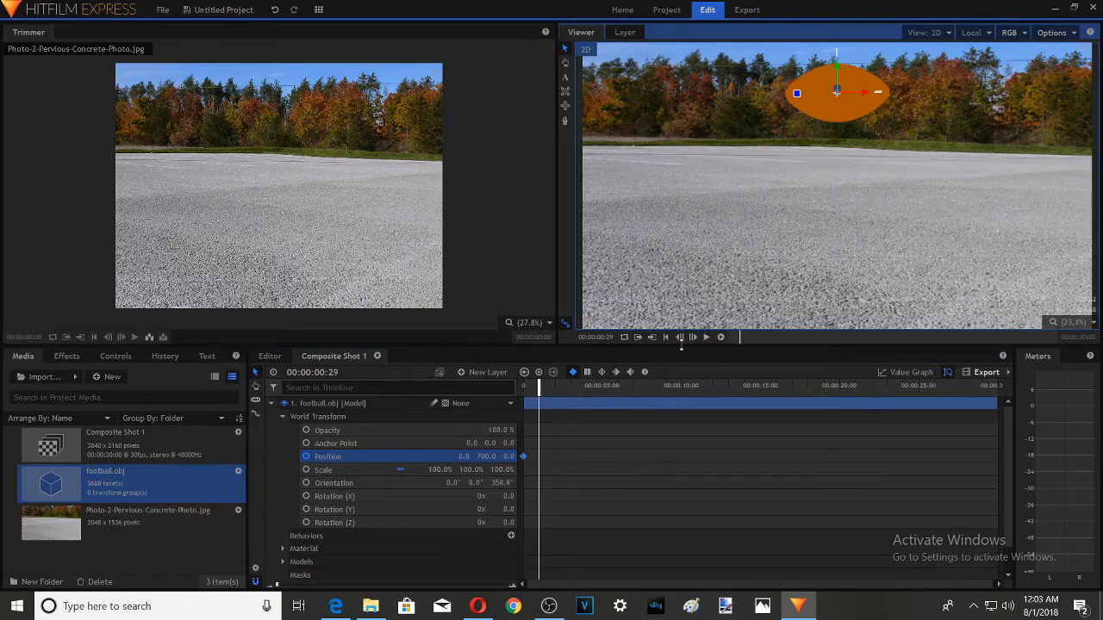
pyautogui.click(680, 336)
pyautogui.click(680, 337)
pyautogui.click(680, 336)
pyautogui.click(680, 337)
pyautogui.click(680, 337)
pyautogui.click(680, 337)
pyautogui.click(680, 337)
pyautogui.click(680, 337)
pyautogui.click(680, 337)
pyautogui.click(680, 337)
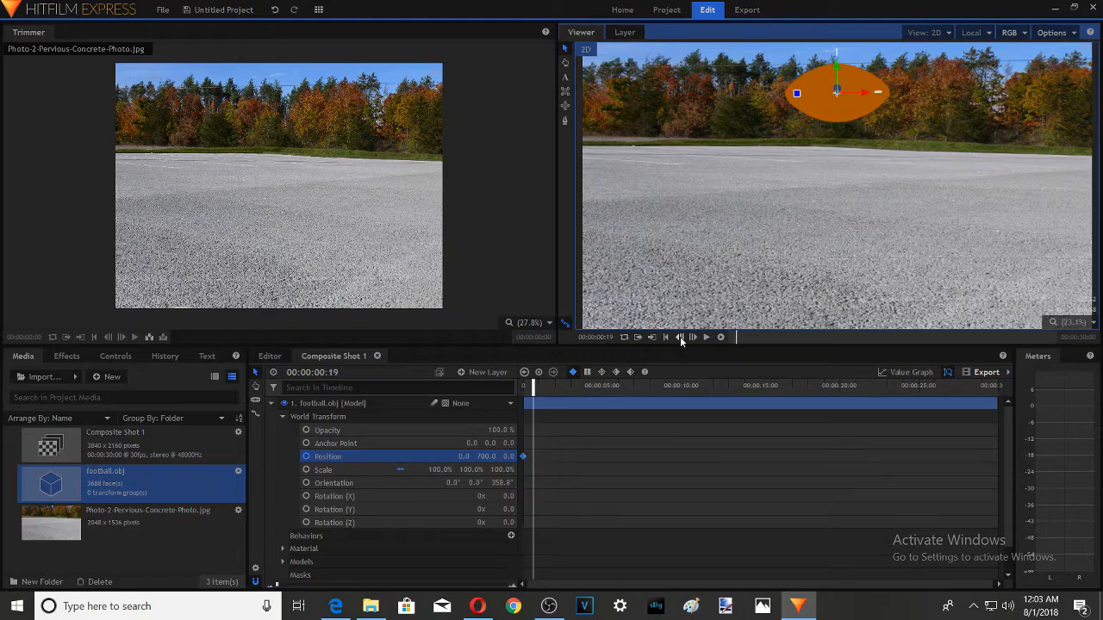
pyautogui.click(488, 457)
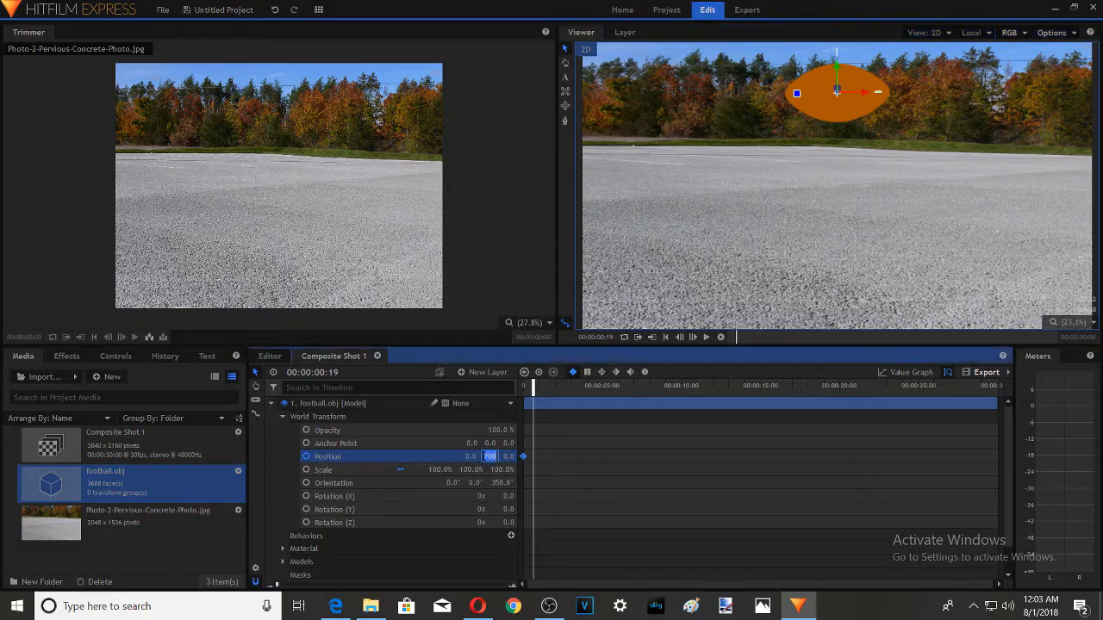
pyautogui.write('0')
pyautogui.press('Return')
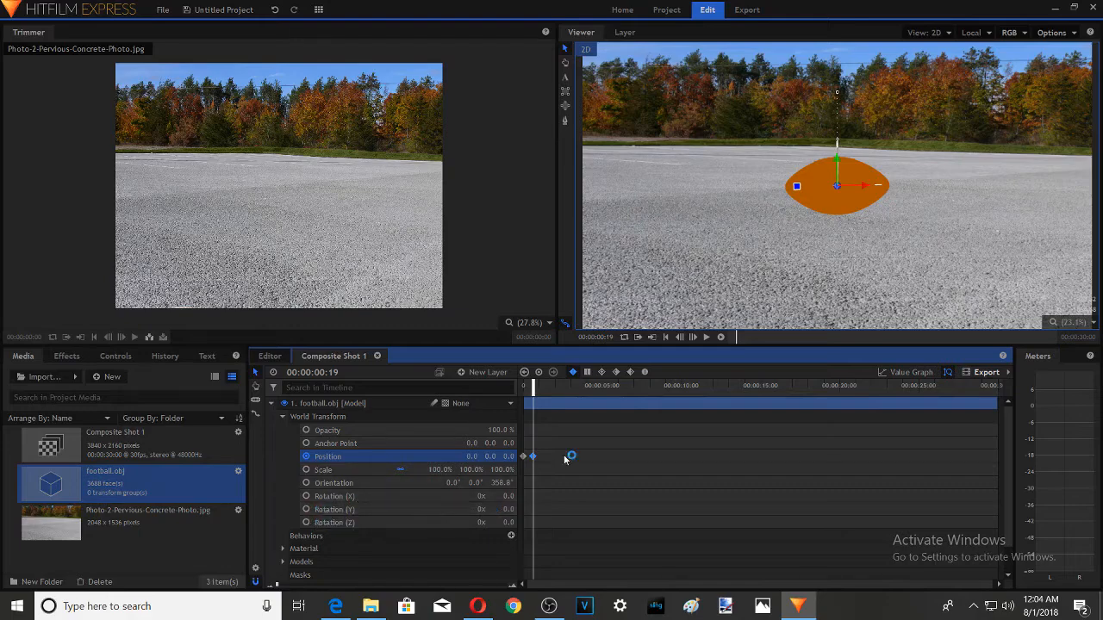
# Step: Enable Rotation (Y) keyframing for the football at the start of the timeline
pyautogui.click(665, 337)
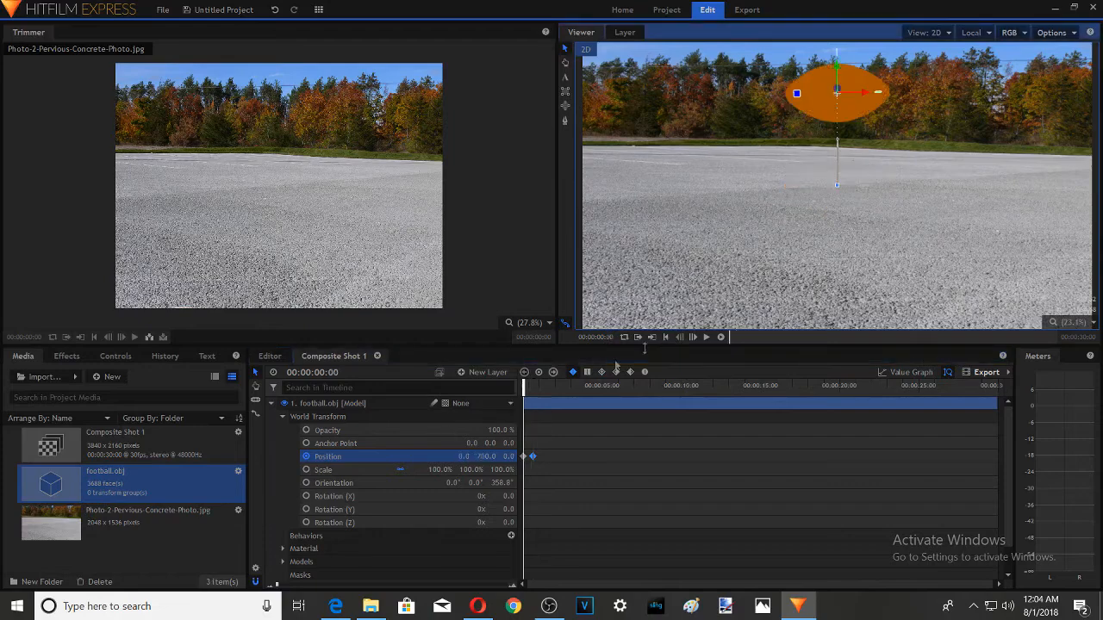
pyautogui.click(306, 510)
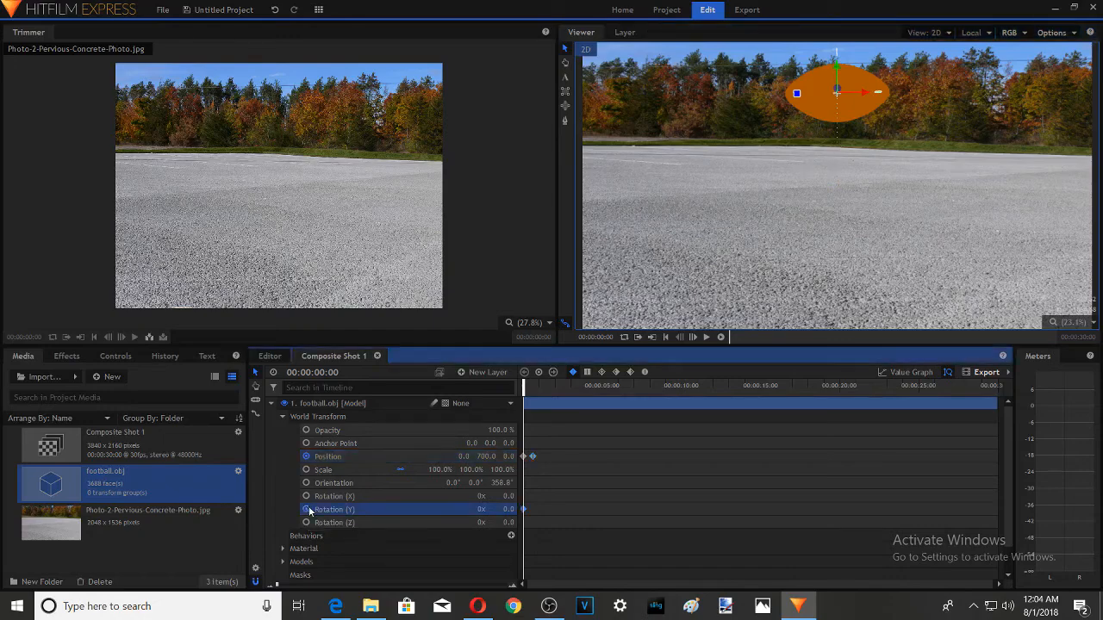
# Step: Try a Rotation (Y) value of 10 on the football at 00:00:00:19, and undo it
pyautogui.click(704, 336)
pyautogui.click(704, 336)
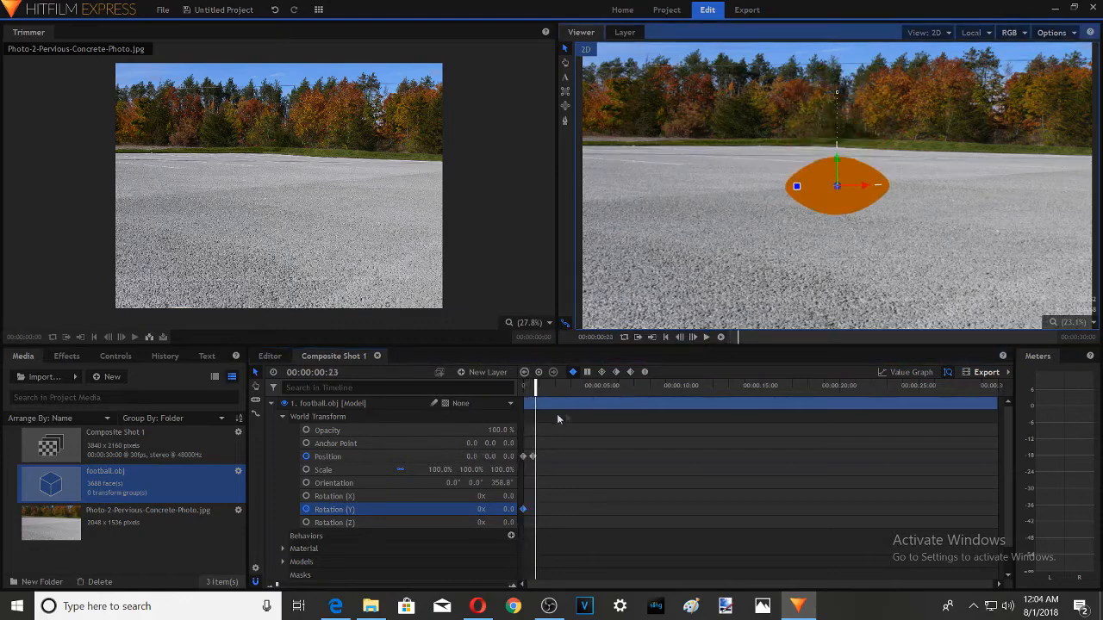
pyautogui.moveTo(537, 388); pyautogui.dragTo(533, 388)
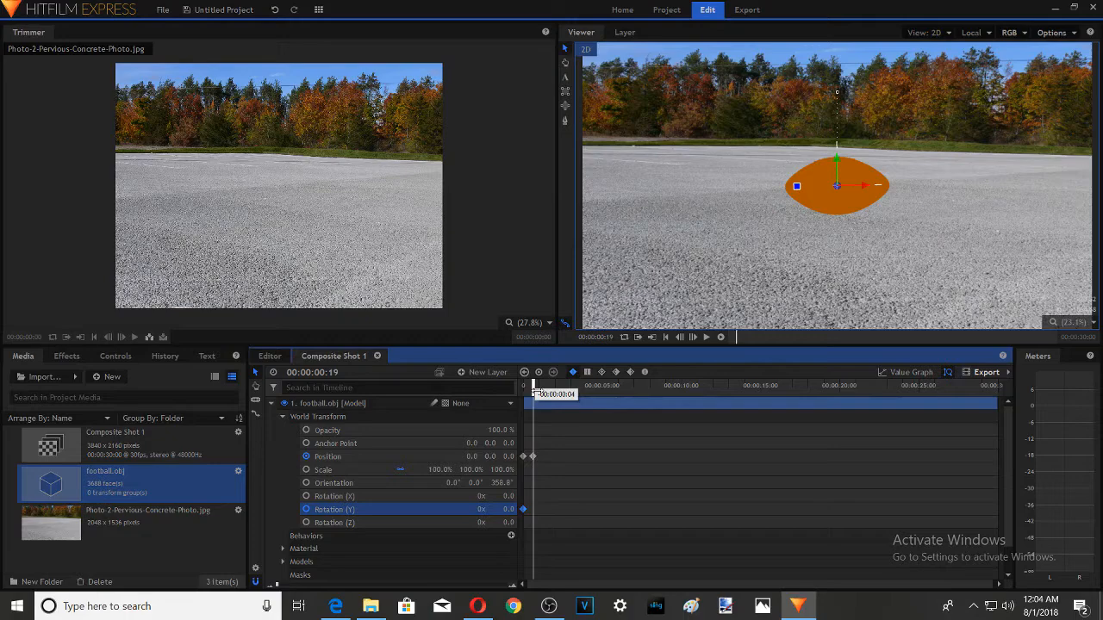
pyautogui.click(523, 509)
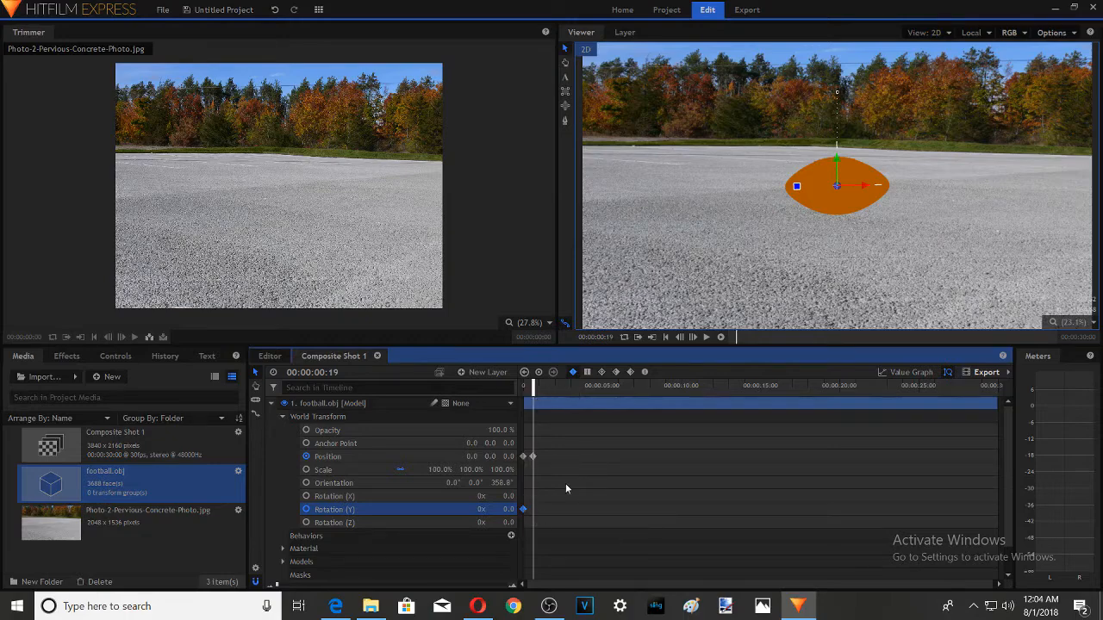
pyautogui.click(507, 509)
pyautogui.write('10')
pyautogui.press('Return')
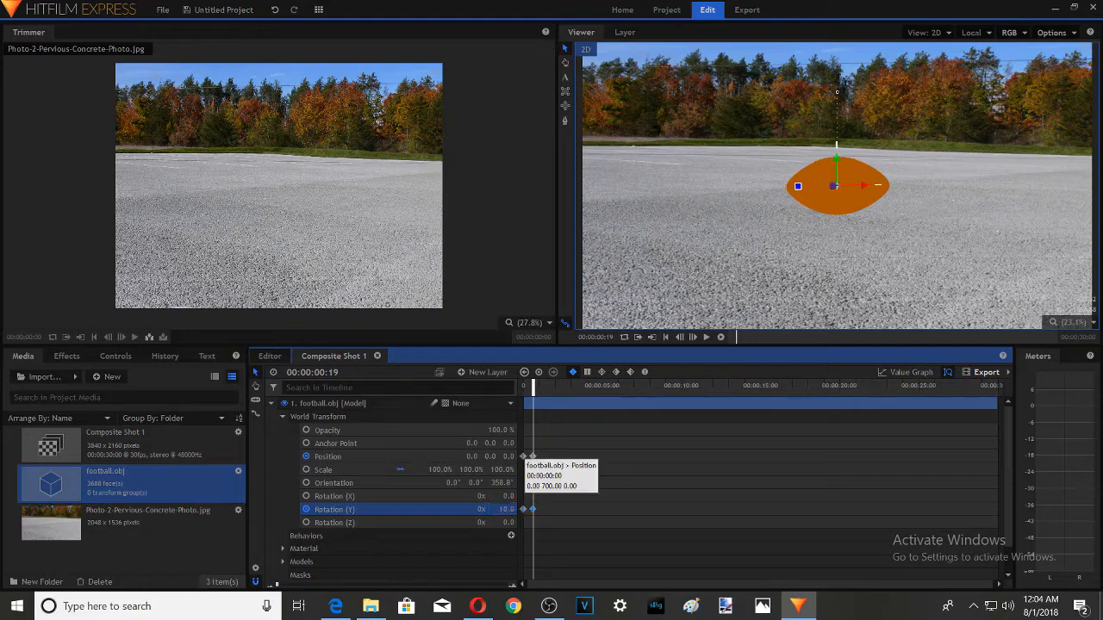
pyautogui.click(273, 9)
# Step: Set the football's Rotation (Z) to 10 at 00:00:00:19 without keyframing it
pyautogui.click(510, 522)
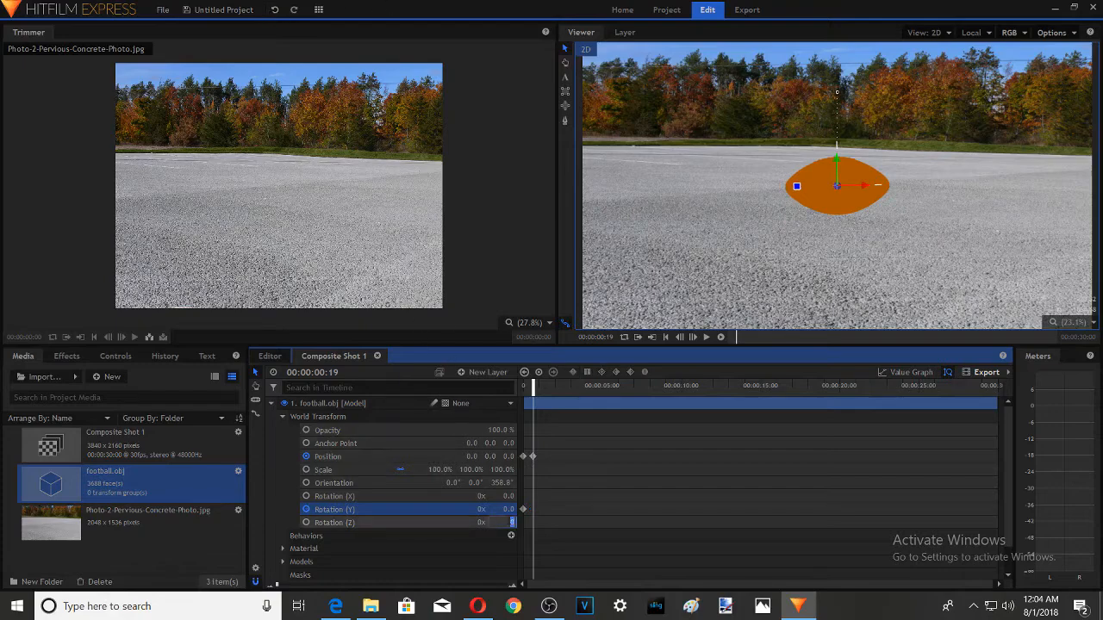
pyautogui.write('10')
pyautogui.press('Return')
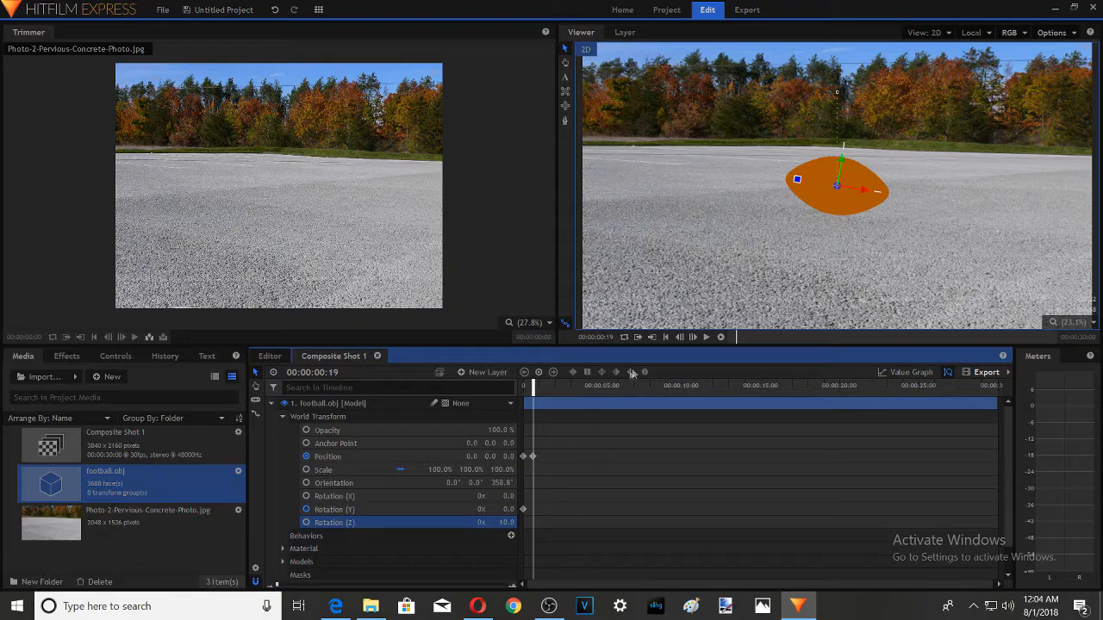
# Step: Keyframe the football's Y position at 350 with the playhead at 00:00:01:12
pyautogui.click(706, 337)
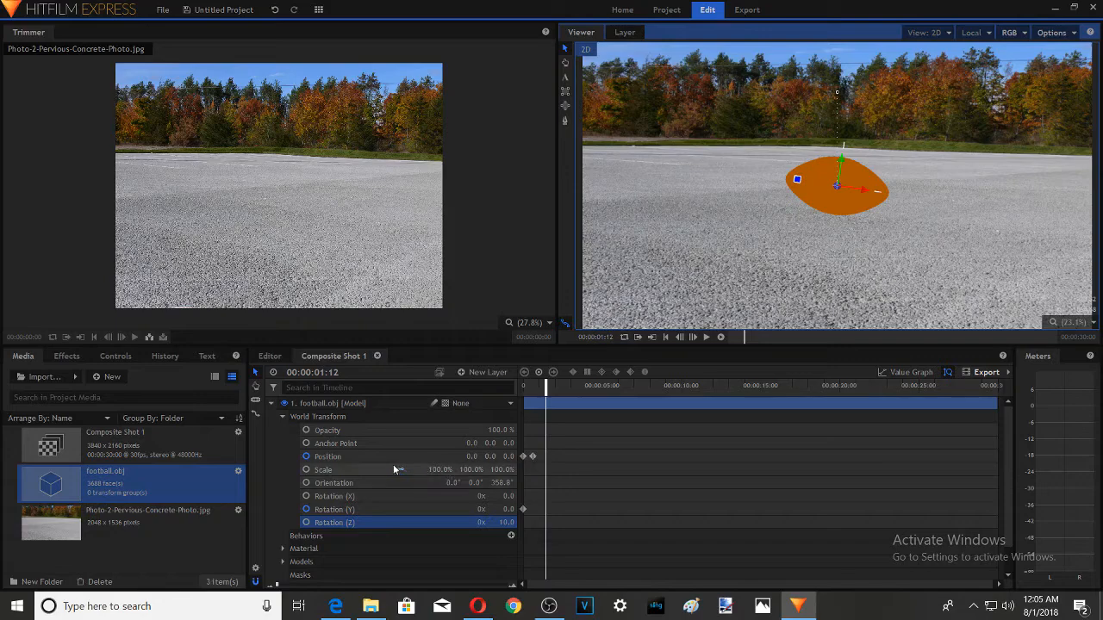
pyautogui.click(493, 456)
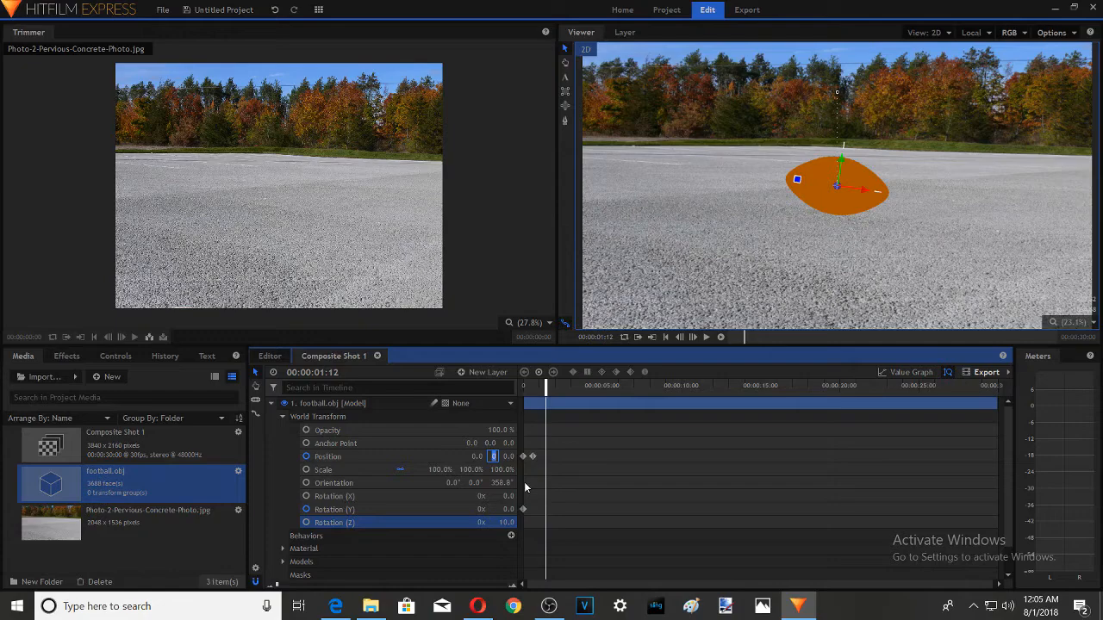
pyautogui.write('35')
pyautogui.write('0')
pyautogui.press('Return')
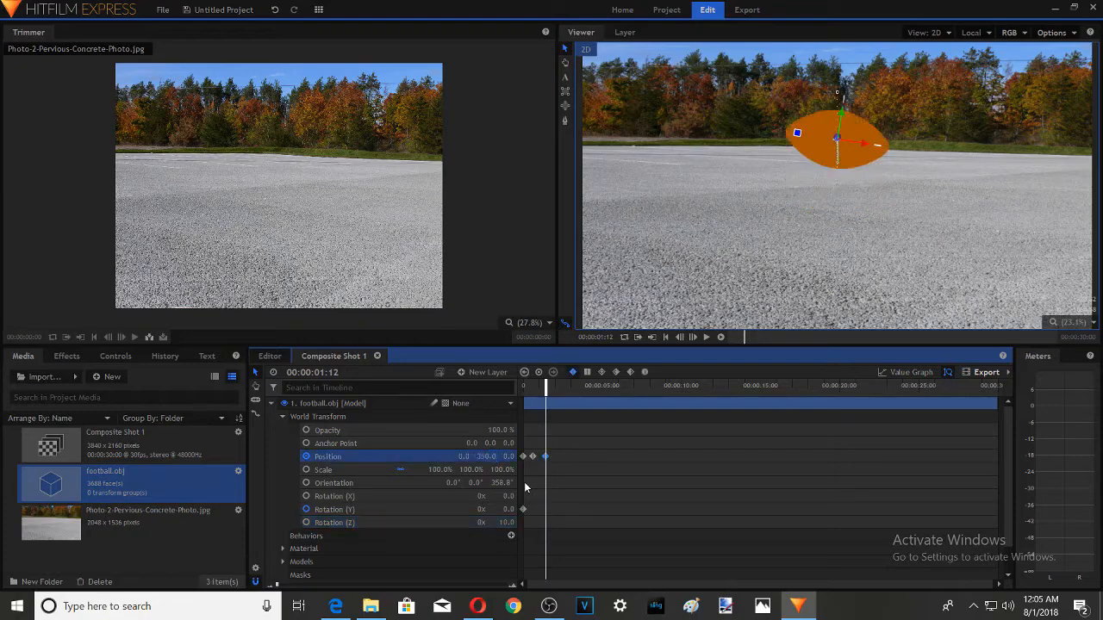
# Step: Set the football's Rotation (Z) to 30 at 00:00:01:12 without keyframing it
pyautogui.moveTo(546, 456)
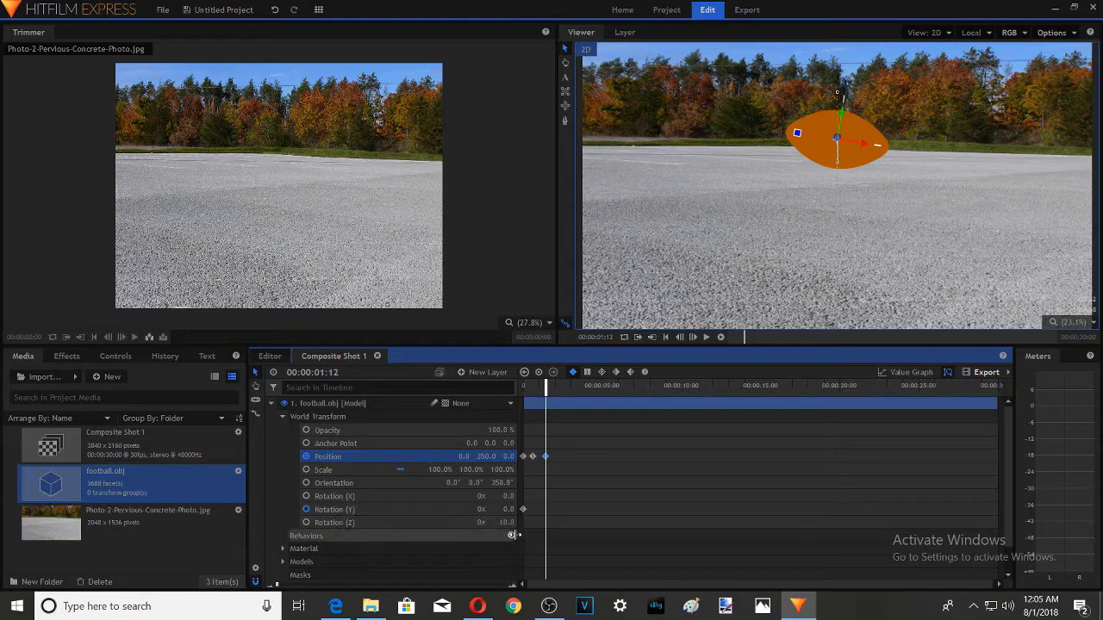
pyautogui.click(509, 523)
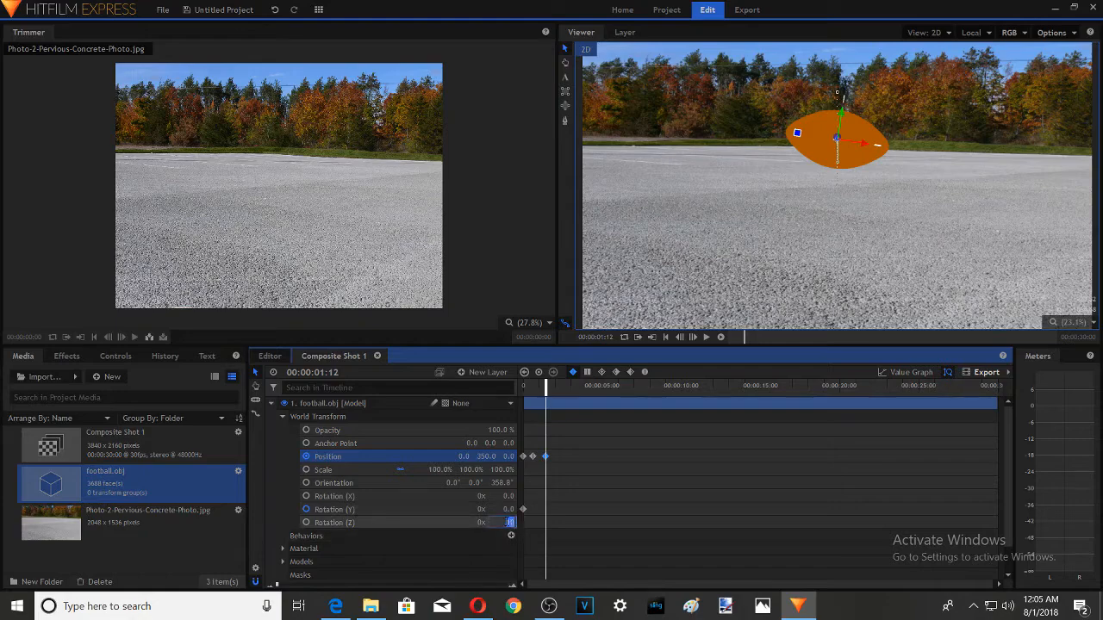
pyautogui.write('30')
pyautogui.press('Return')
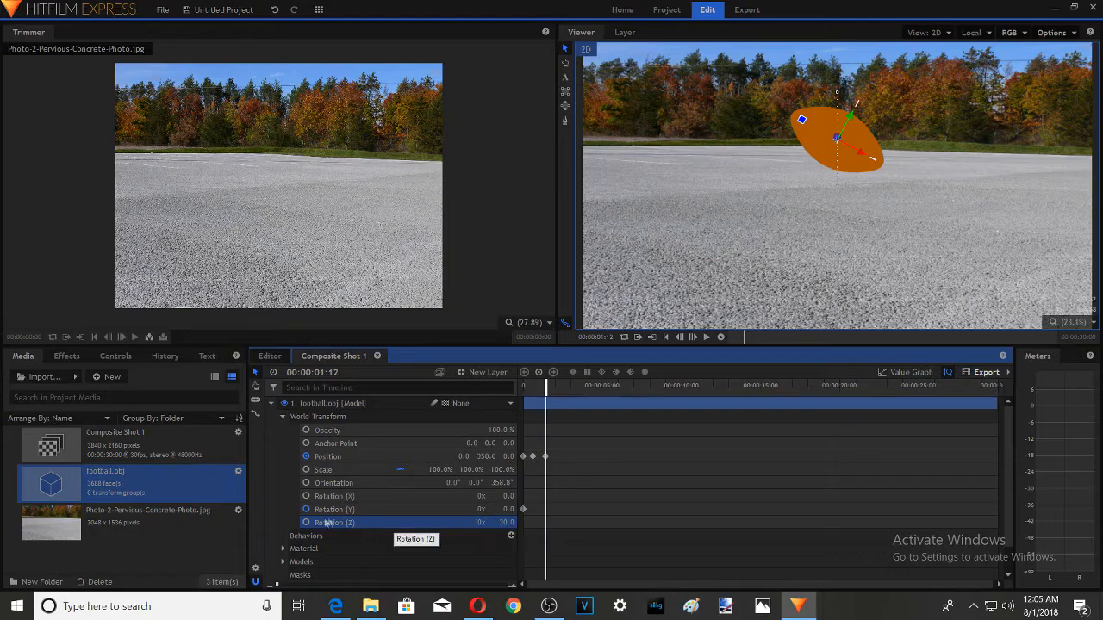
# Step: Set the football's Rotation (Z) to 0 at the start of the timeline and enable keyframing for it
pyautogui.click(666, 339)
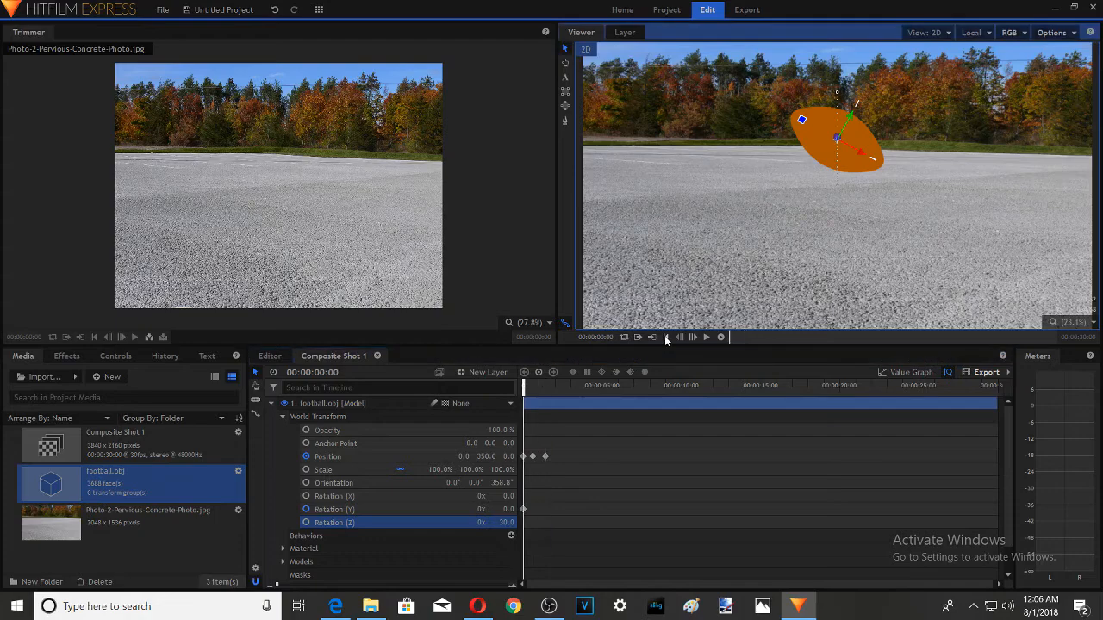
pyautogui.click(510, 523)
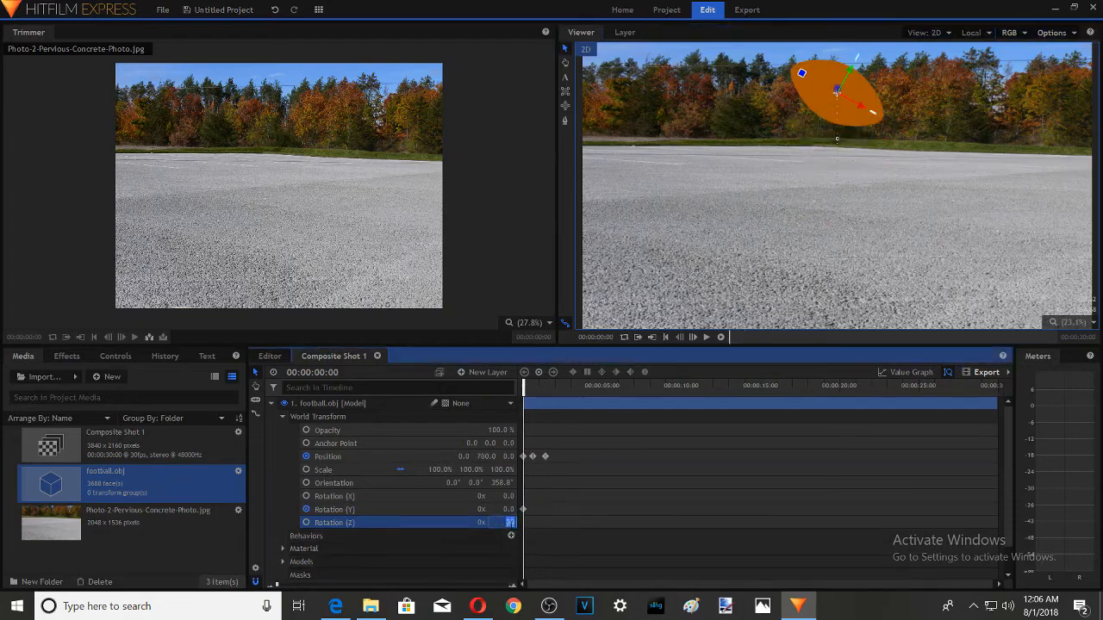
pyautogui.write('0')
pyautogui.press('Return')
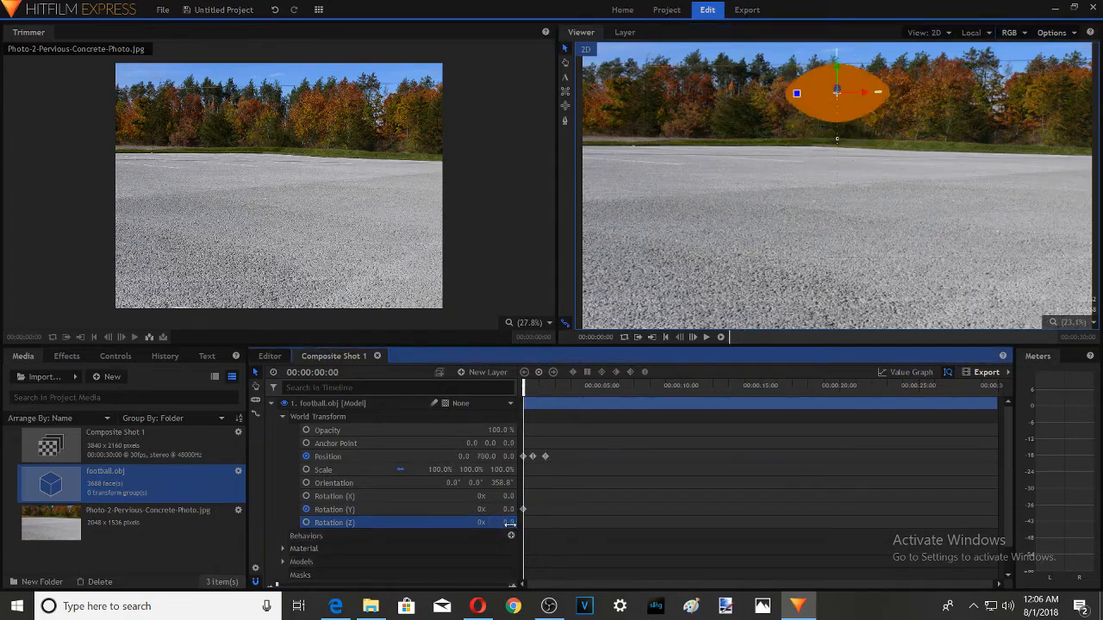
pyautogui.click(306, 523)
# Step: Keyframe the football's Rotation (Z) at 10 with the playhead at 00:00:00:17
pyautogui.click(527, 388)
pyautogui.moveTo(529, 388); pyautogui.dragTo(531, 390)
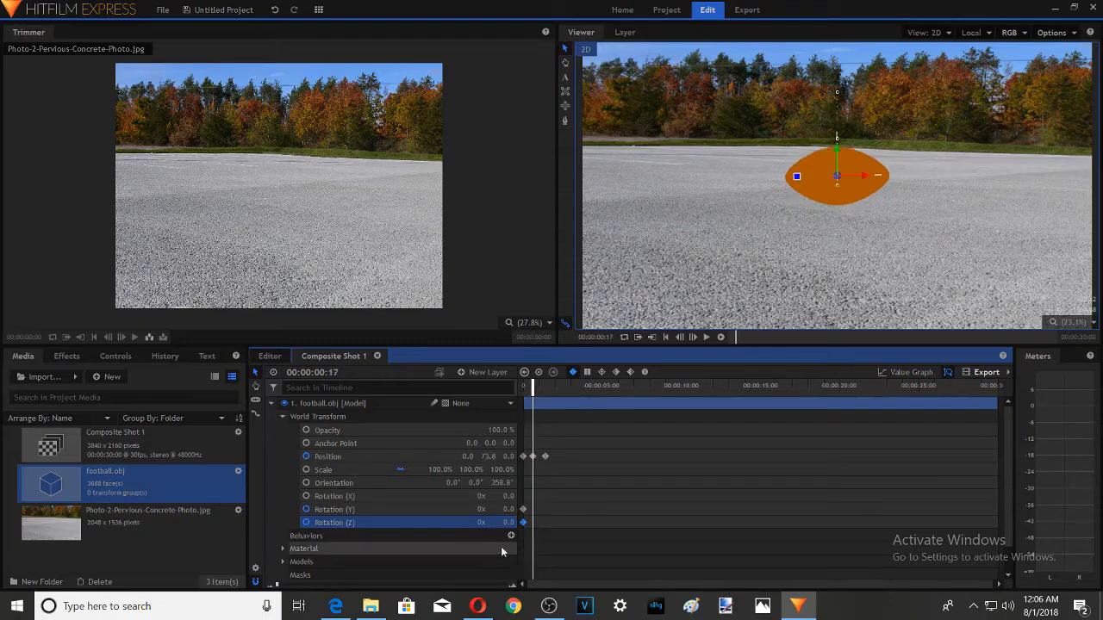
pyautogui.click(510, 522)
pyautogui.write('10')
pyautogui.press('Return')
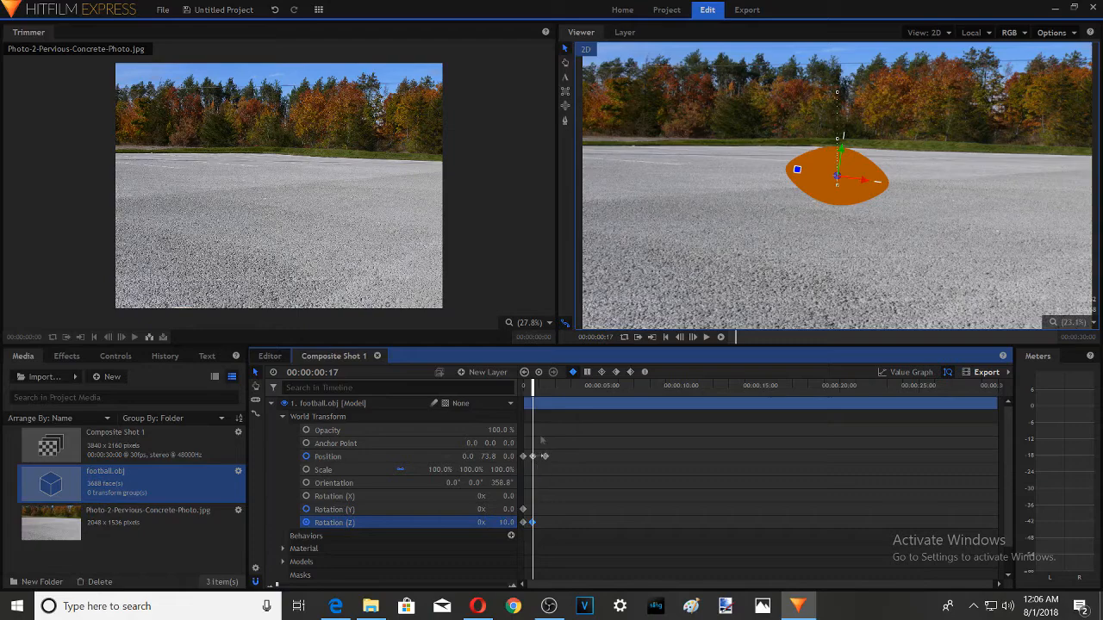
# Step: Keyframe the football's Rotation (Z) at 30 with the playhead at 00:00:01:11
pyautogui.moveTo(531, 389); pyautogui.dragTo(545, 389)
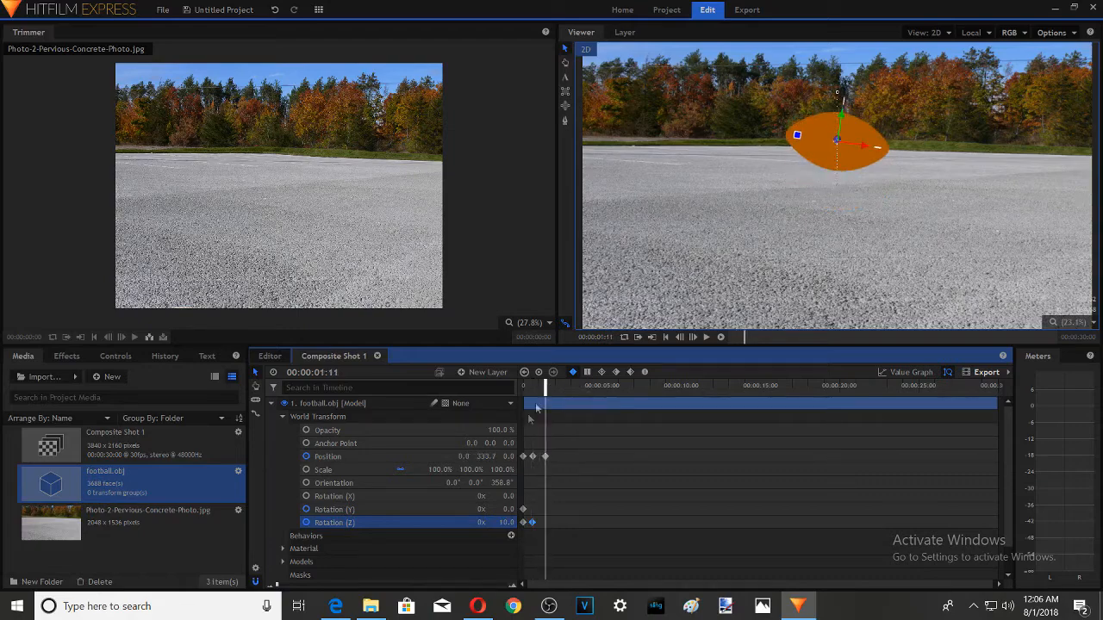
pyautogui.click(502, 523)
pyautogui.write('30')
pyautogui.press('Return')
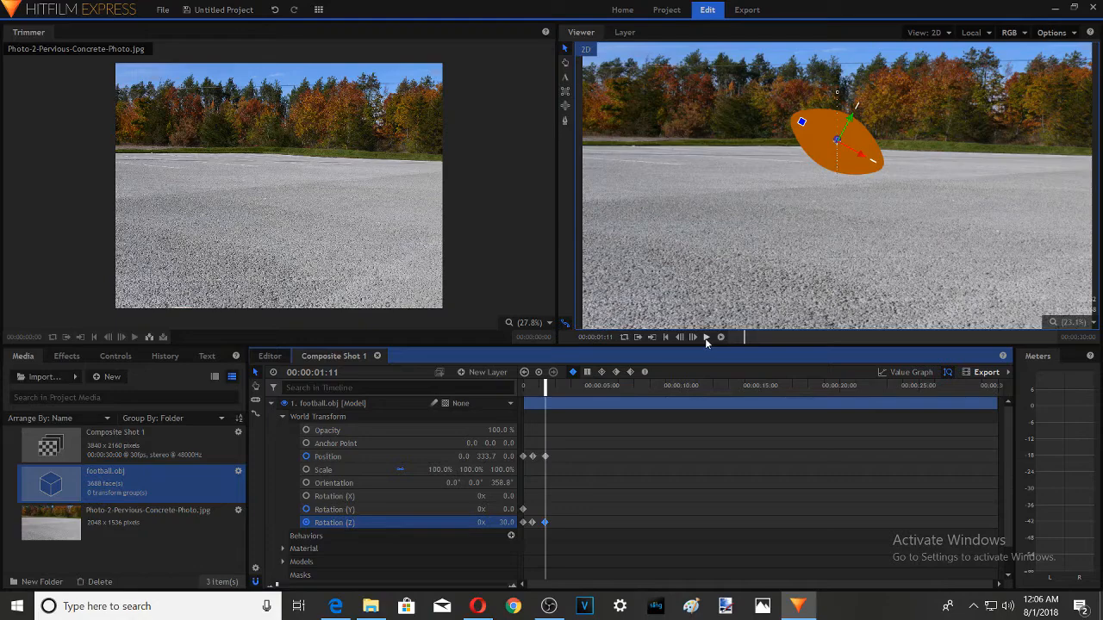
# Step: Keyframe the football's position at X 50 and Y 0 with the playhead at 00:00:02:04
pyautogui.click(704, 338)
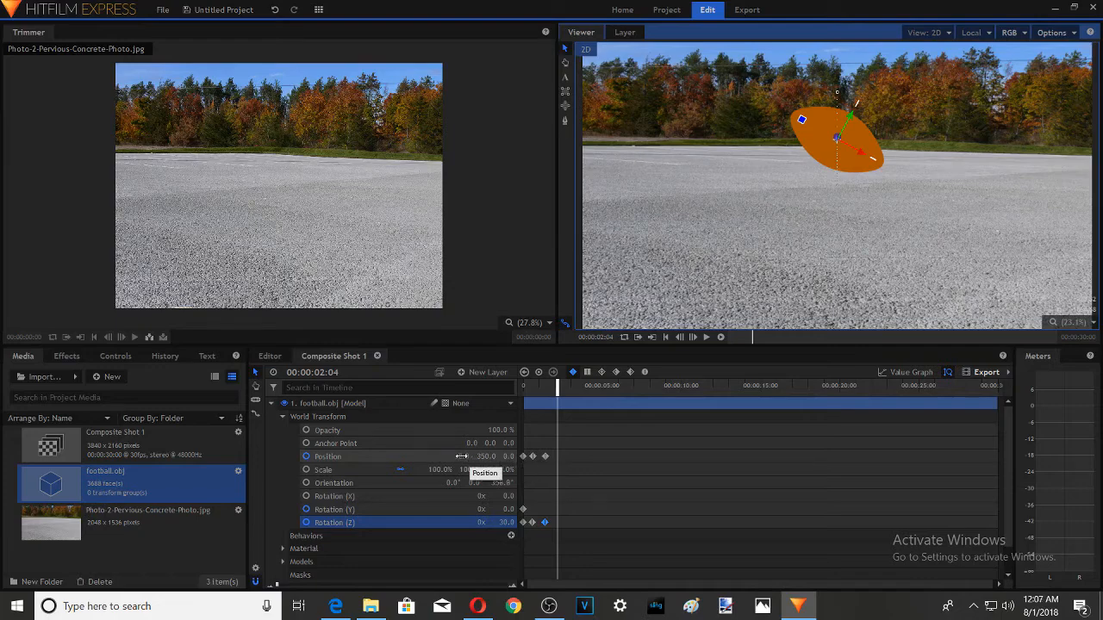
pyautogui.click(489, 456)
pyautogui.write('0')
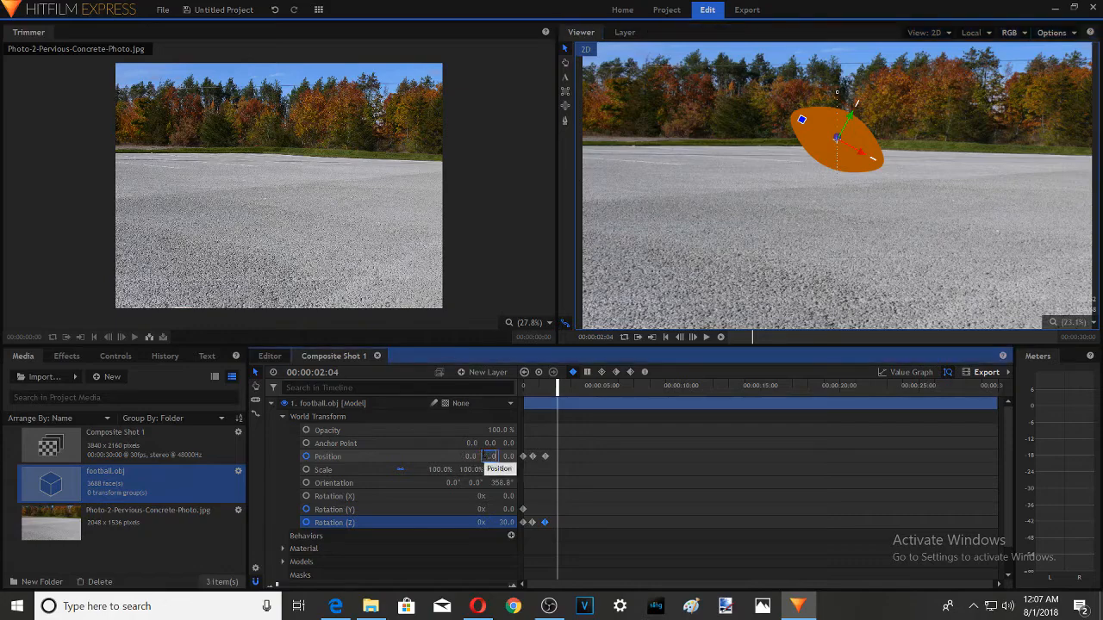
pyautogui.press('Return')
pyautogui.click(471, 456)
pyautogui.write('5')
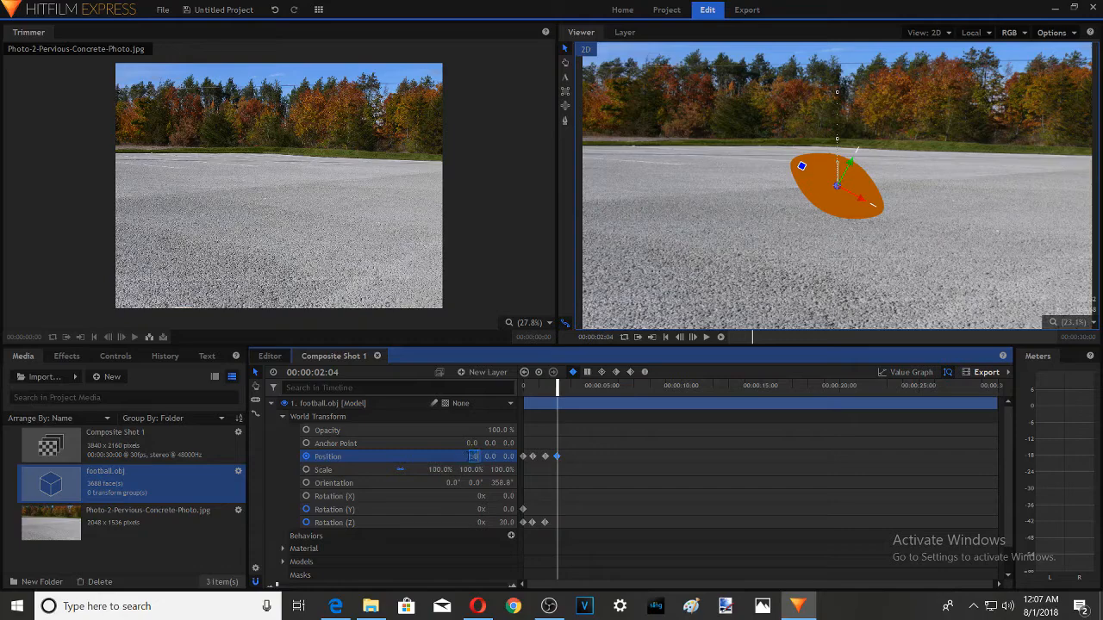
pyautogui.press('Return')
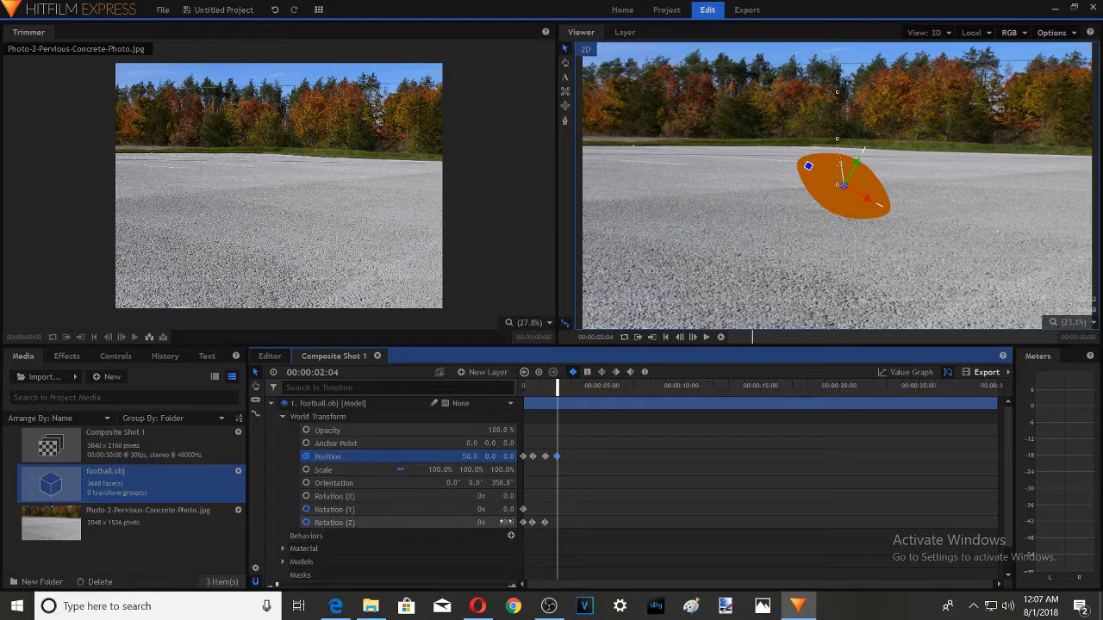
# Step: Keyframe the football's Rotation (Z) at 50 at 00:00:02:04
pyautogui.click(507, 522)
pyautogui.write('50')
pyautogui.press('Return')
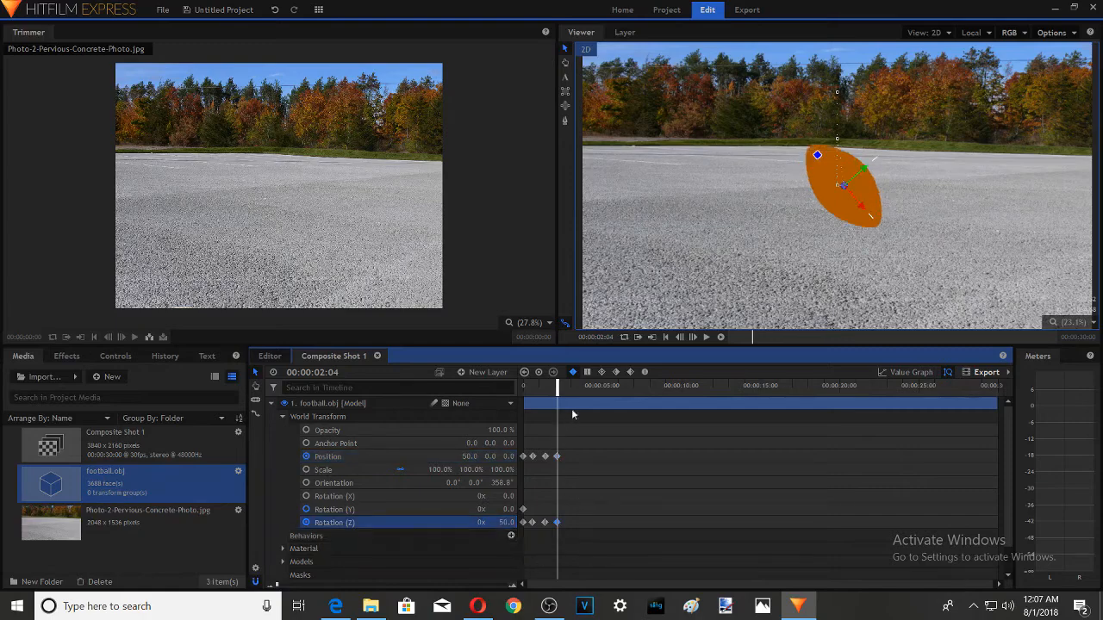
# Step: Keyframe the football's X position and Rotation (Z) both at 0 with the playhead at 00:00:02:26
pyautogui.click(706, 337)
pyautogui.click(705, 337)
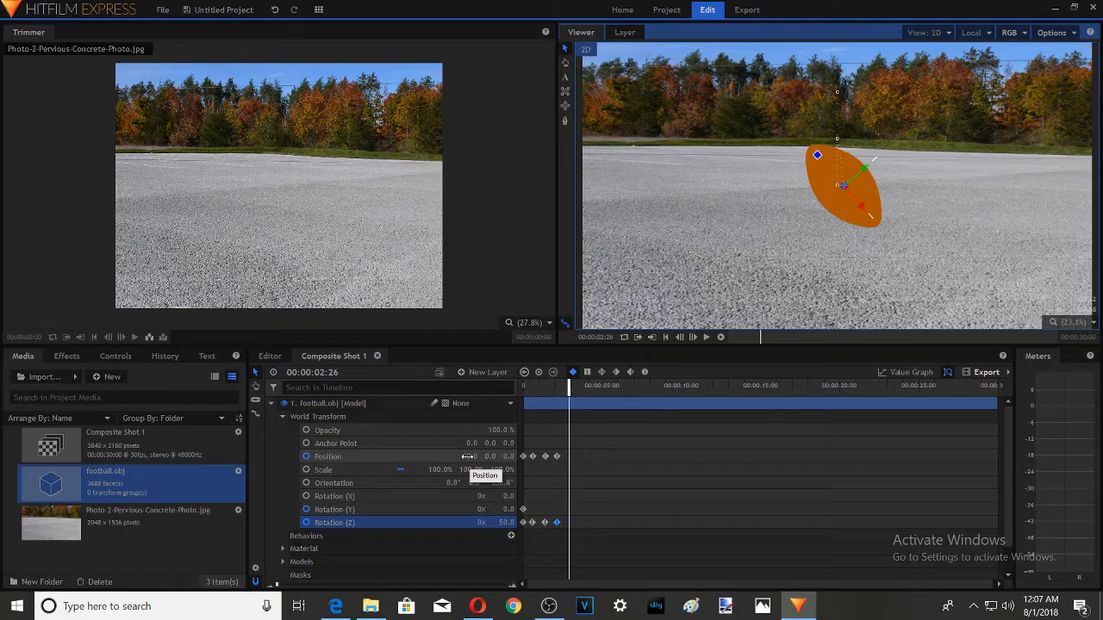
pyautogui.click(468, 456)
pyautogui.write('50')
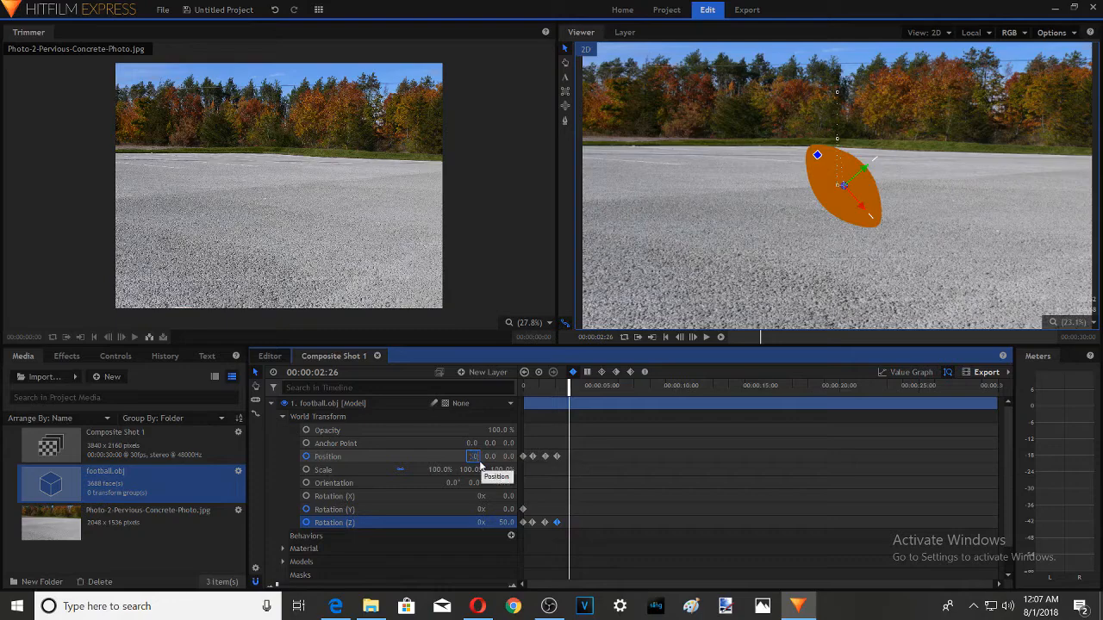
pyautogui.press('Return')
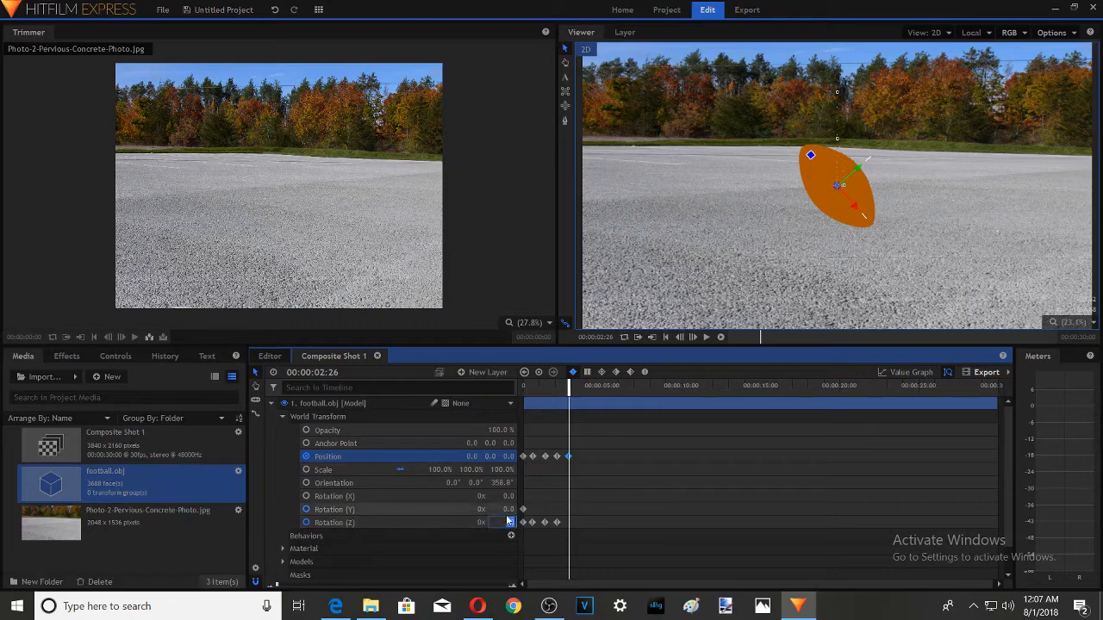
pyautogui.click(508, 521)
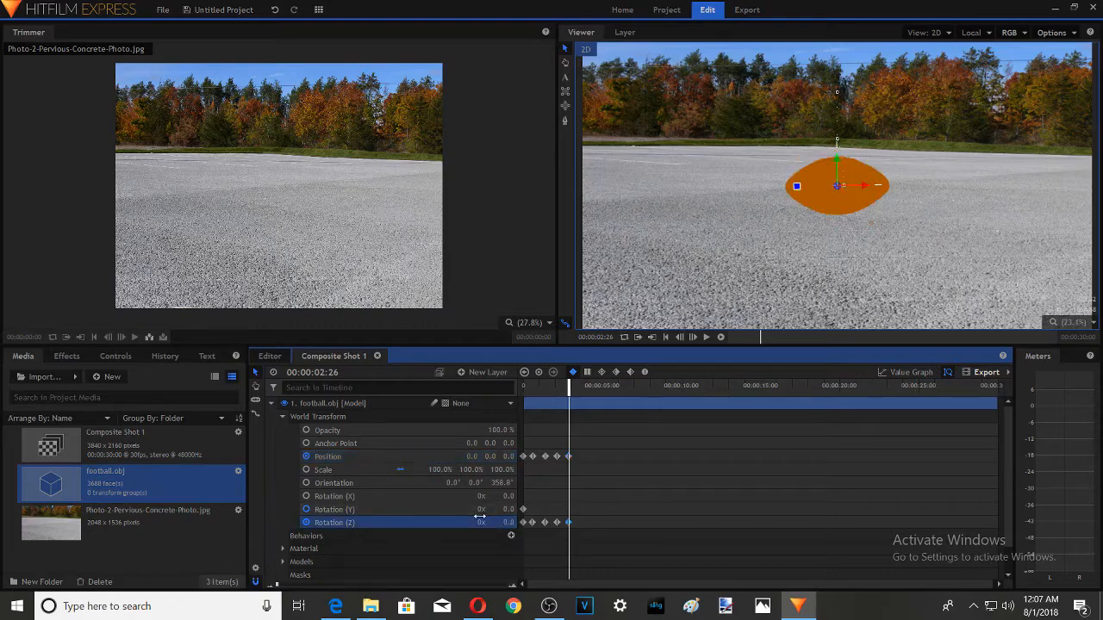
# Step: Open the football's Rotation (Y) value for editing at 00:00:02:26
pyautogui.click(509, 510)
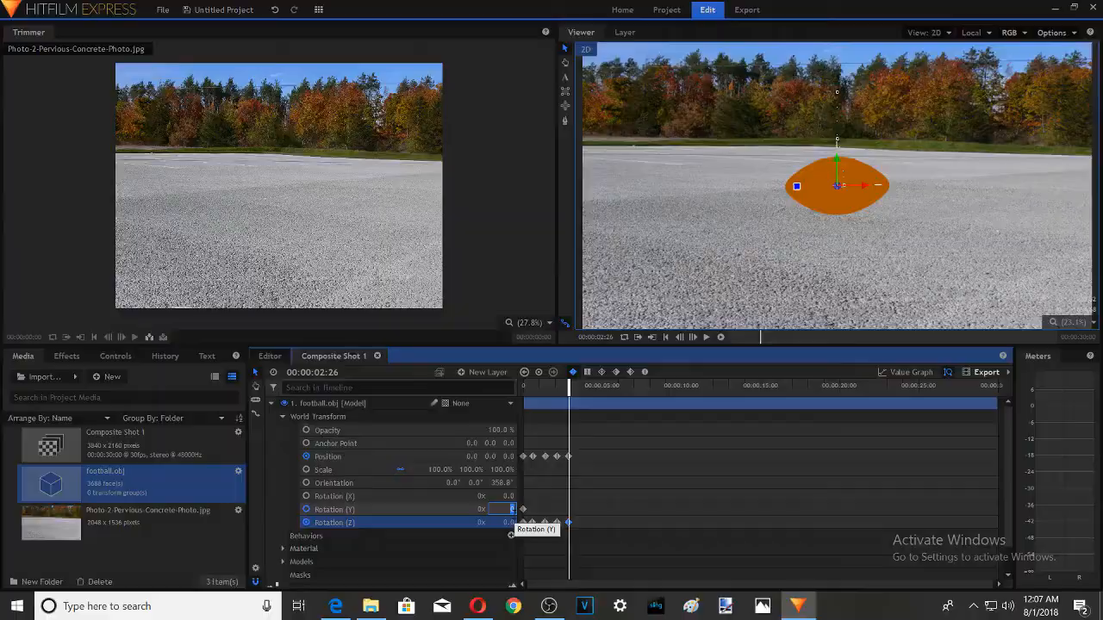